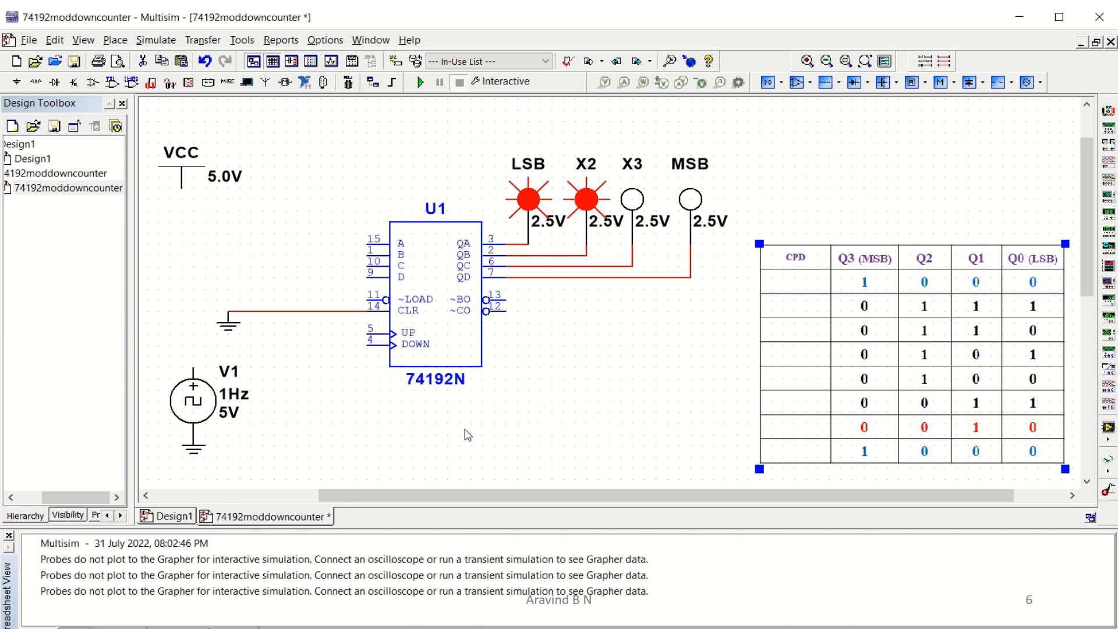
Place two 7432N OR gates from the TTL component group on the schematic to the right of the 74192N counter.
left_click(112, 82)
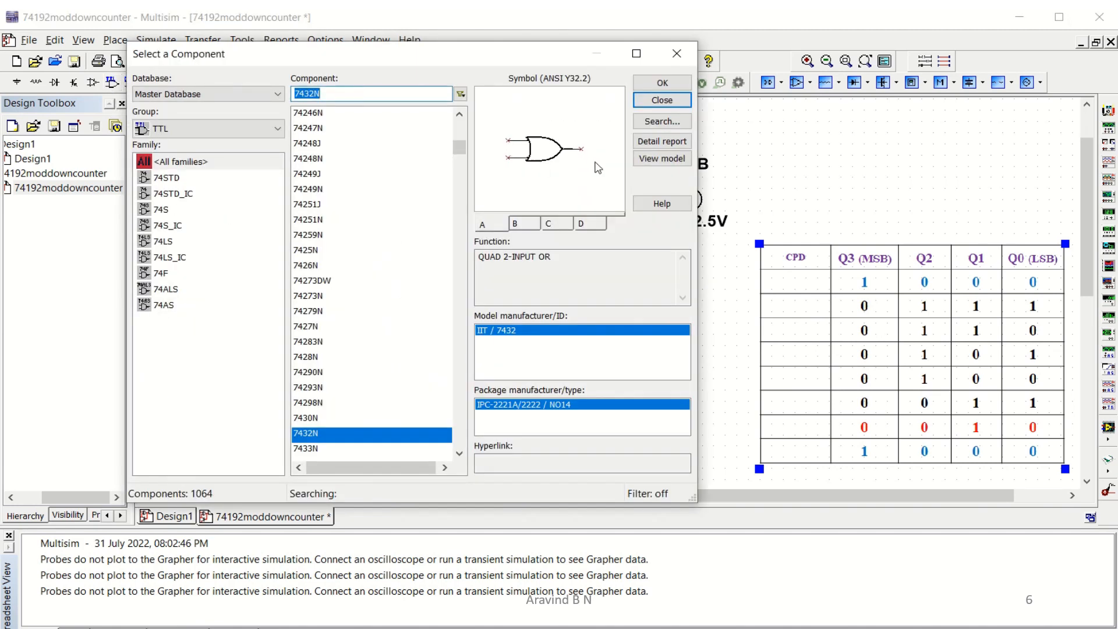
left_click(664, 84)
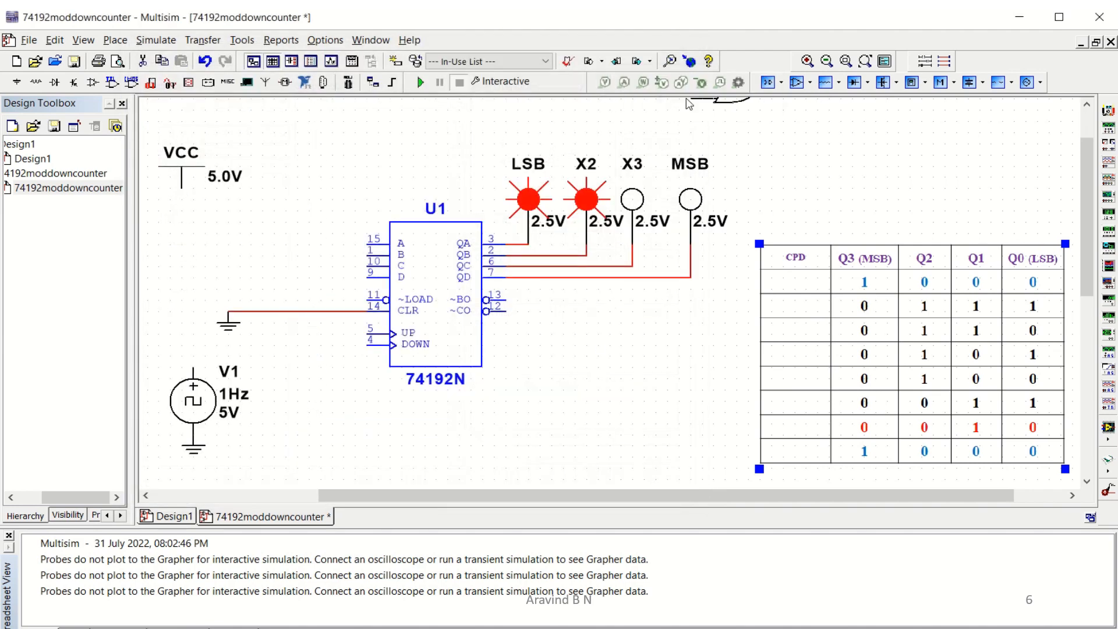
left_click(674, 88)
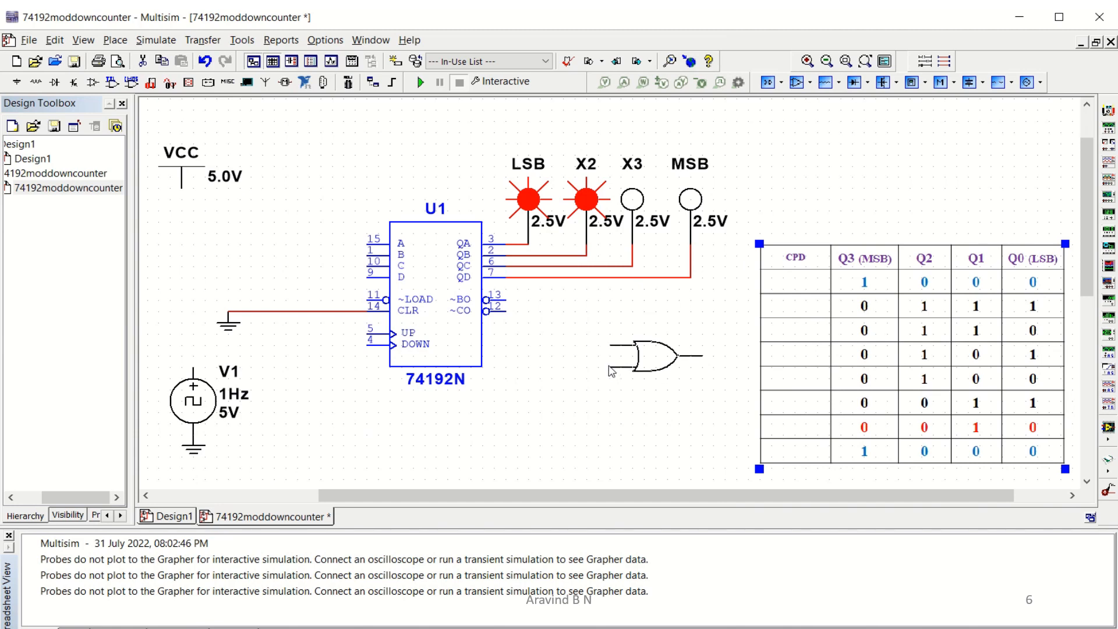
left_click(644, 396)
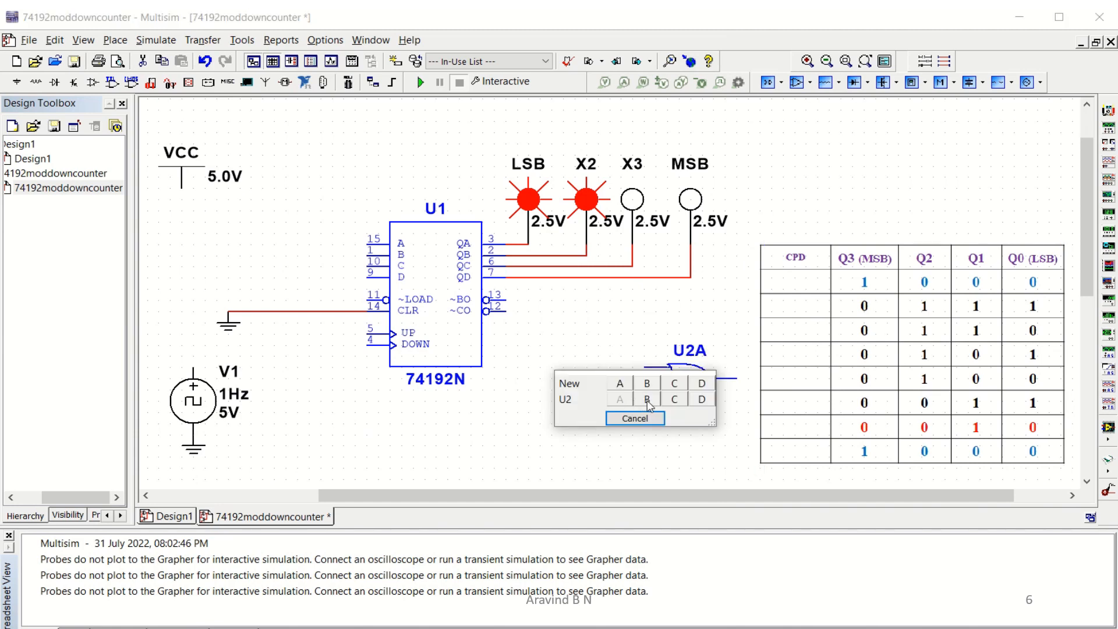
left_click(647, 401)
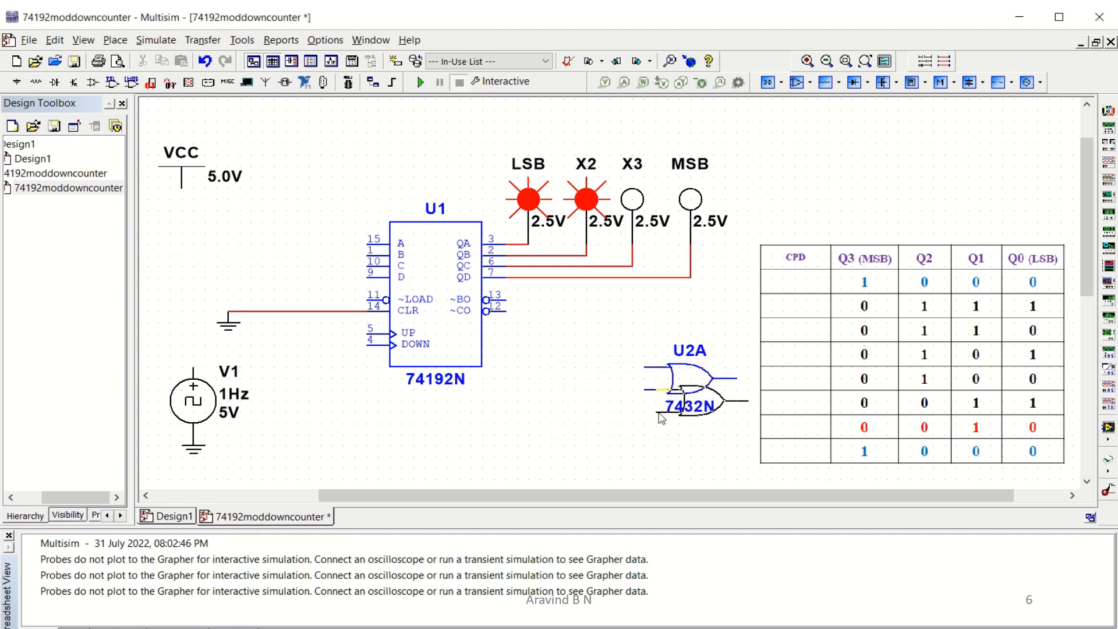
left_click(535, 459)
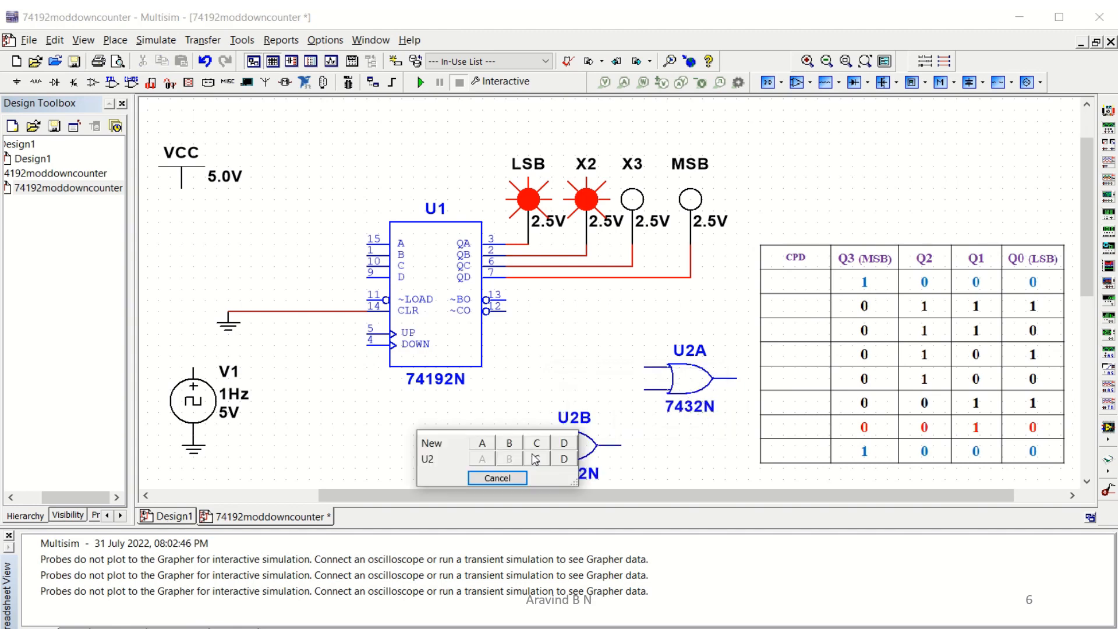
left_click(497, 478)
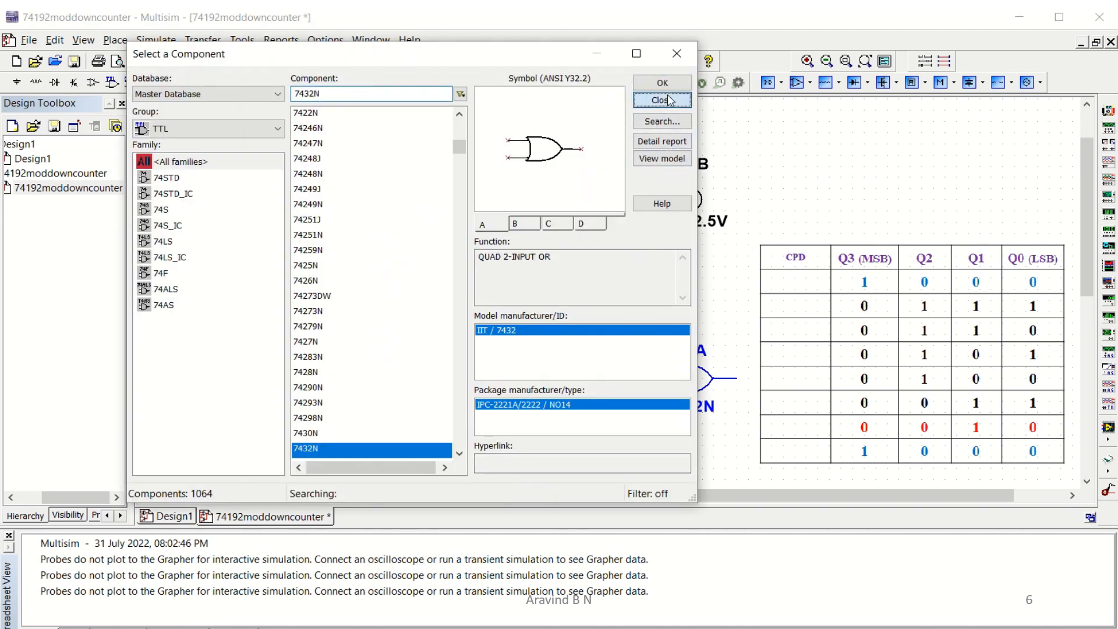
left_click(668, 100)
Rotate both OR gates 90 degrees.
left_click(688, 399)
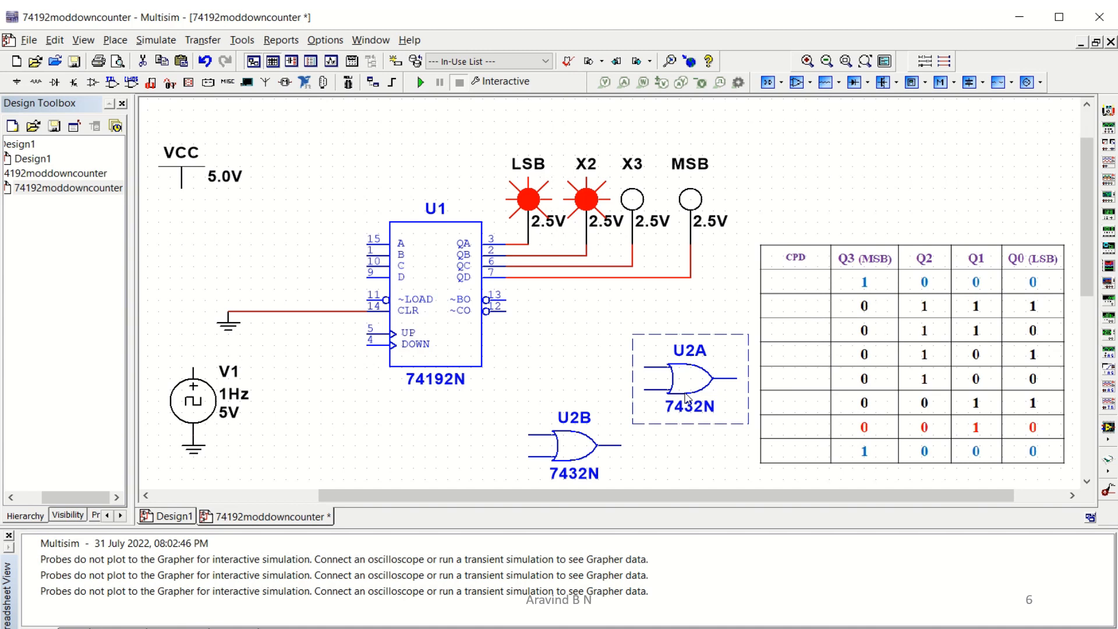
key("ctrl+r")
left_click(564, 455)
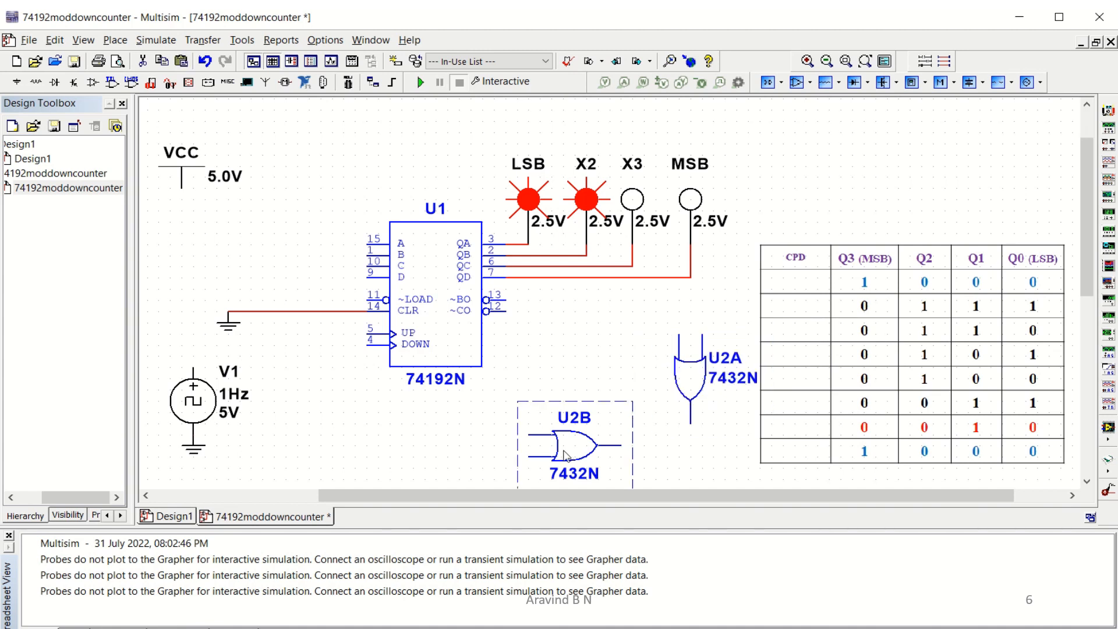
key("ctrl+r")
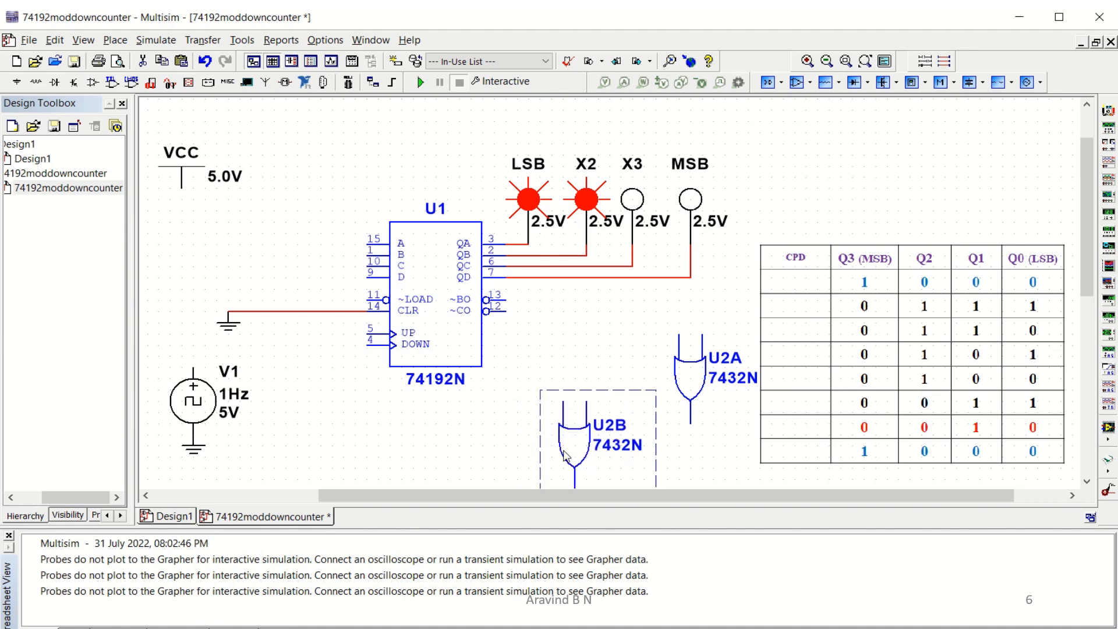
Return gate U2B to horizontal orientation and move it below the counter.
left_click_drag(565, 456, 571, 393)
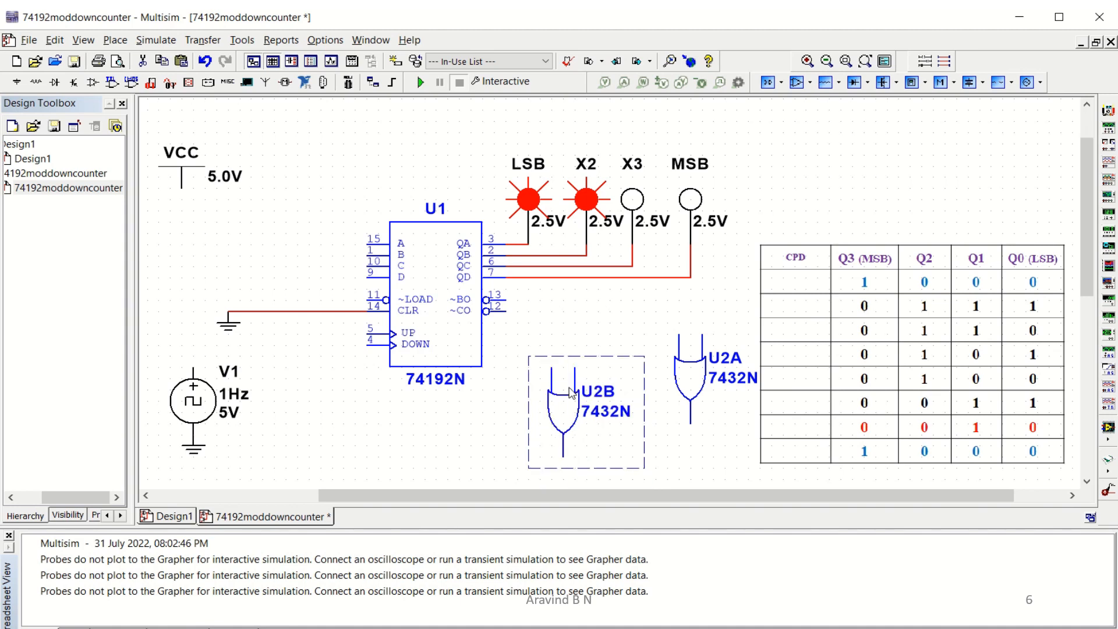
key("ctrl+shift+r")
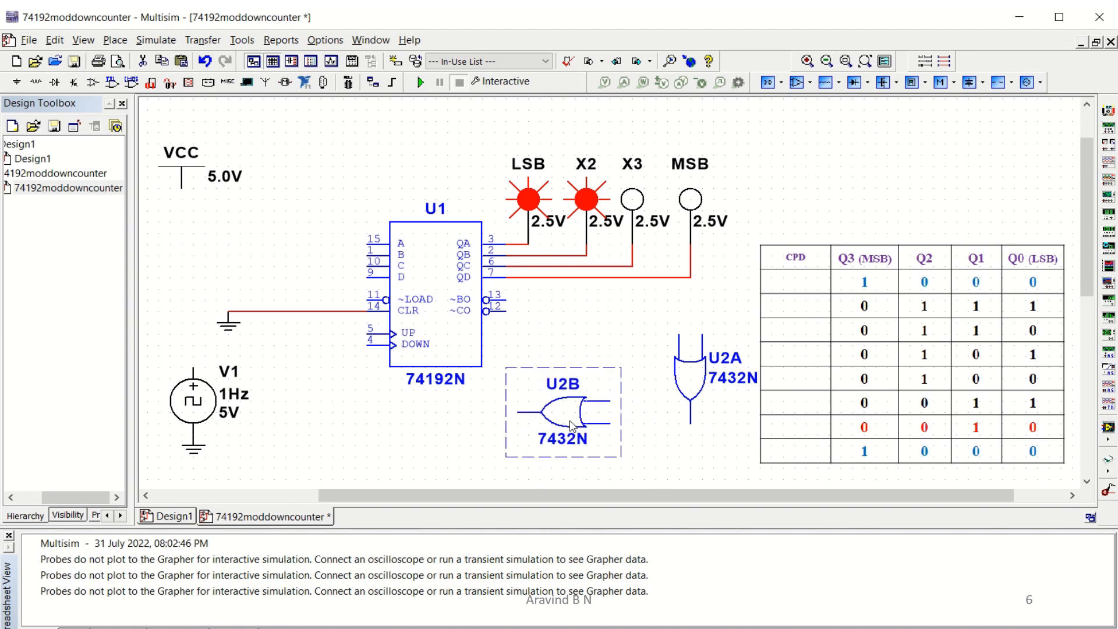
left_click_drag(574, 427, 499, 455)
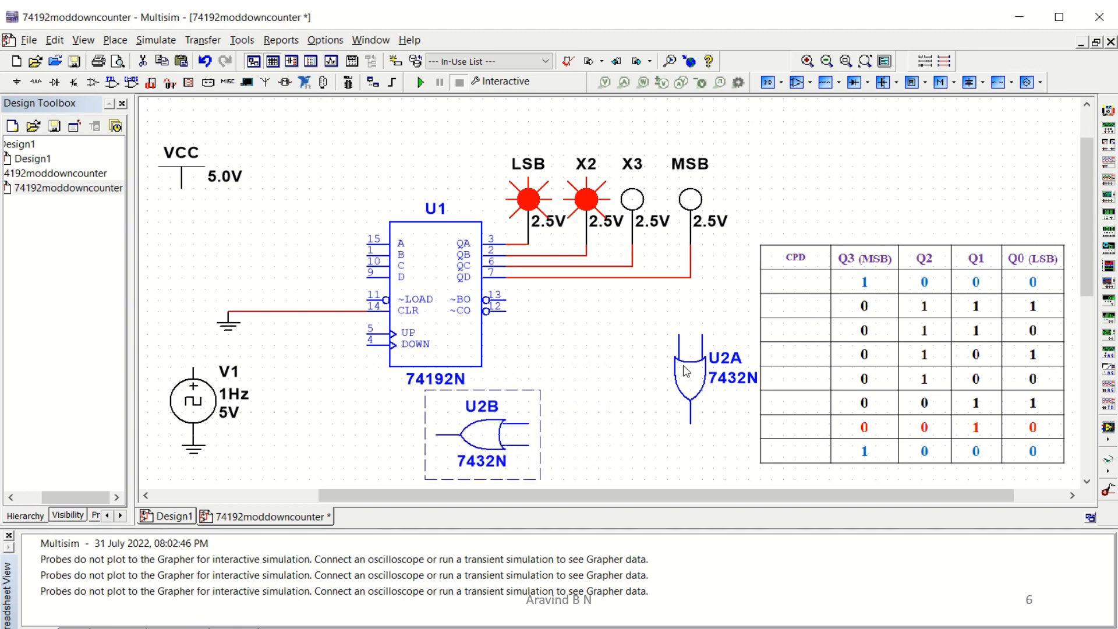
Move gate U2A beside the counter, just below its QA–QD outputs.
left_click_drag(685, 372, 670, 374)
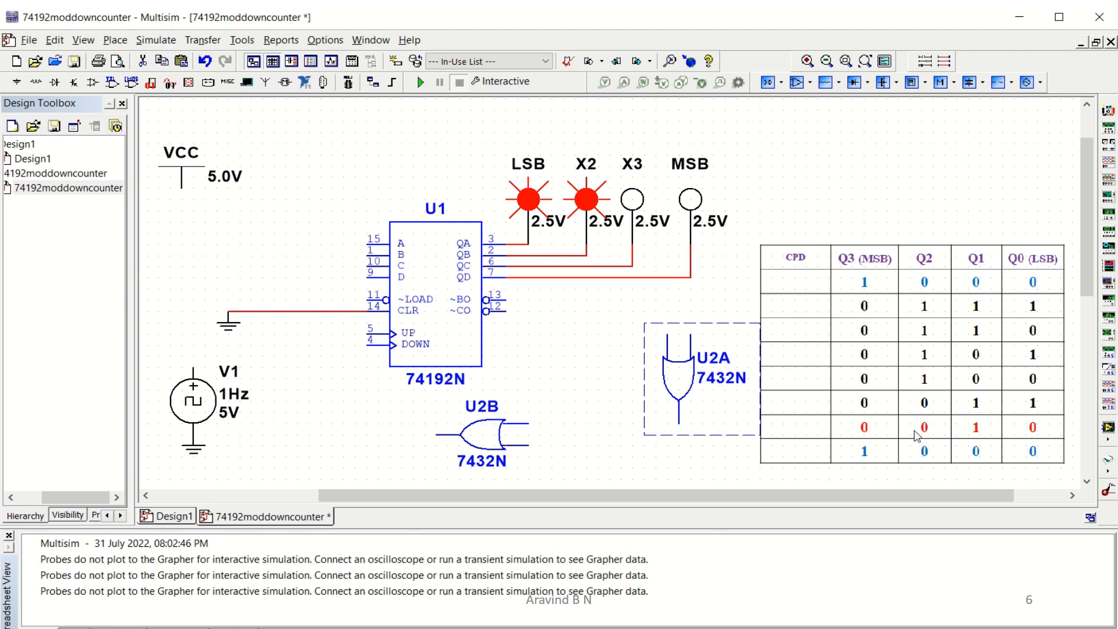
left_click_drag(677, 392, 563, 371)
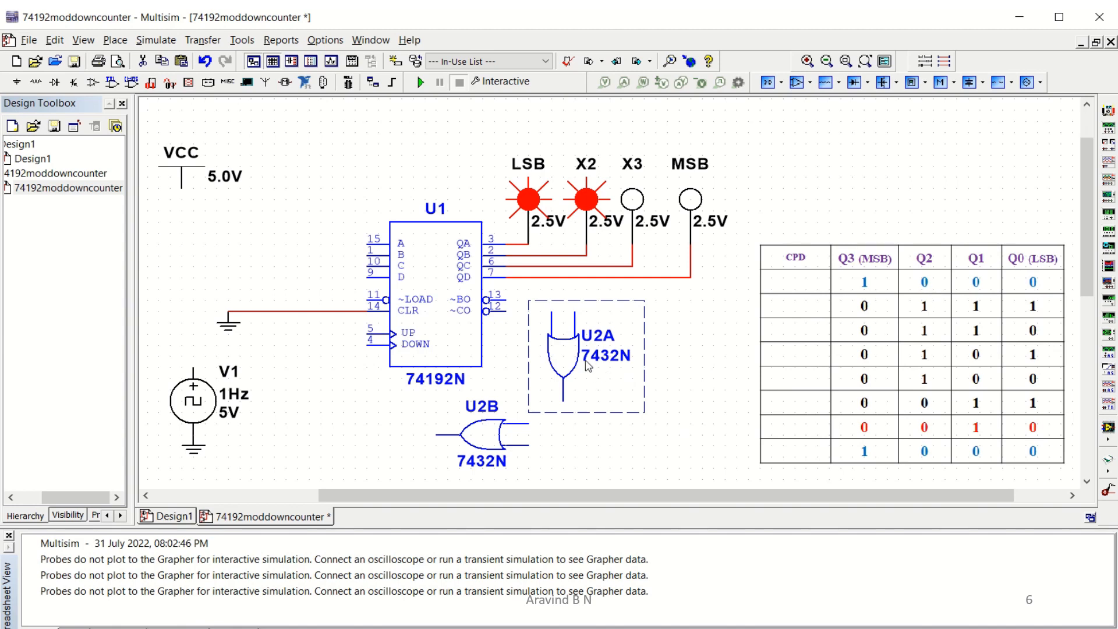
left_click(683, 458)
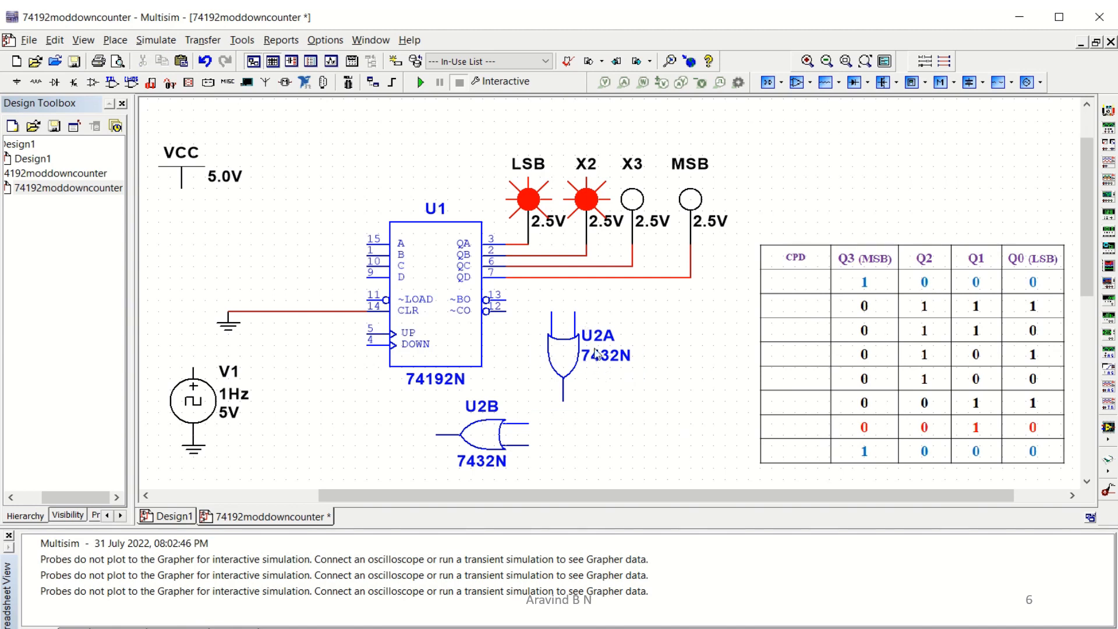
Wire gate U2A's two inputs to the QA and QC output lines.
left_click(553, 313)
left_click(517, 243)
left_click(575, 312)
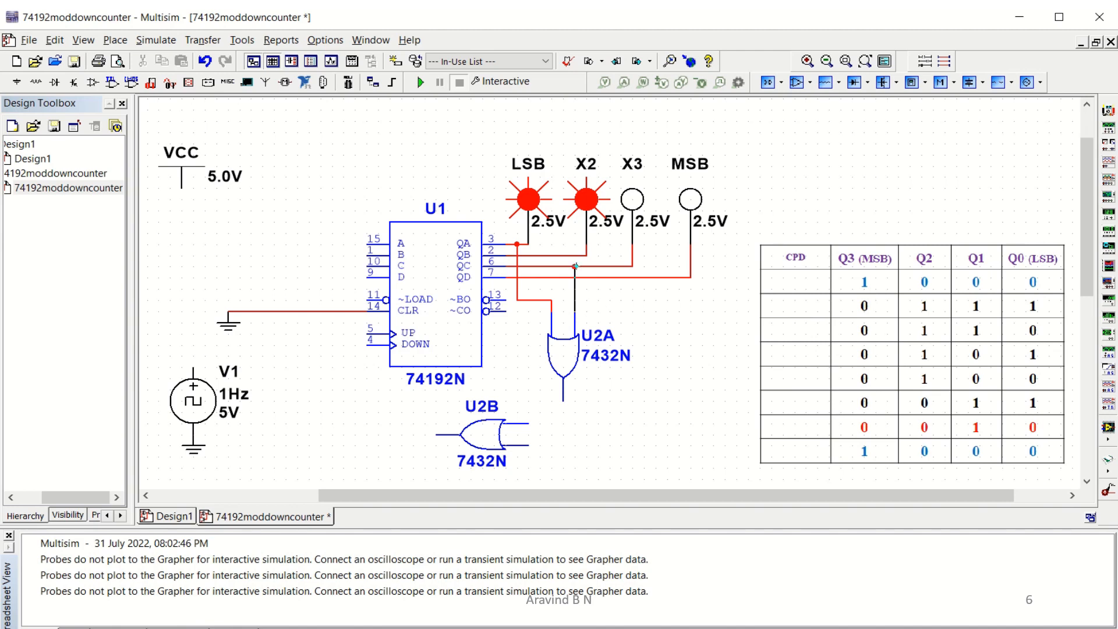
left_click(575, 266)
Wire gate U2B's inputs to the QD output line and to gate U2A's output.
left_click(530, 444)
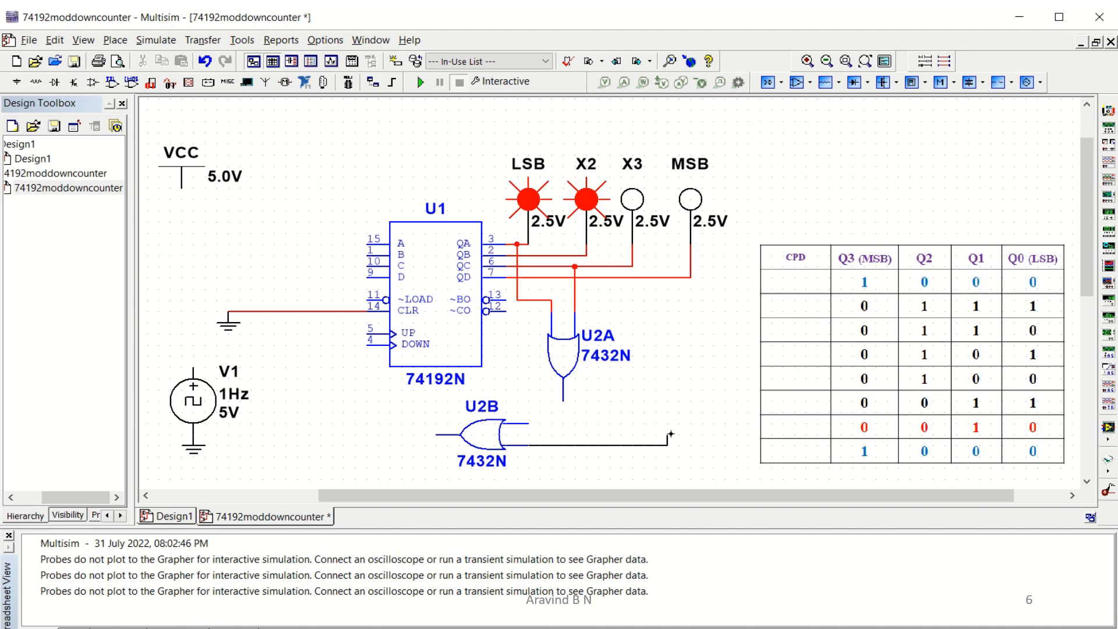
left_click(666, 276)
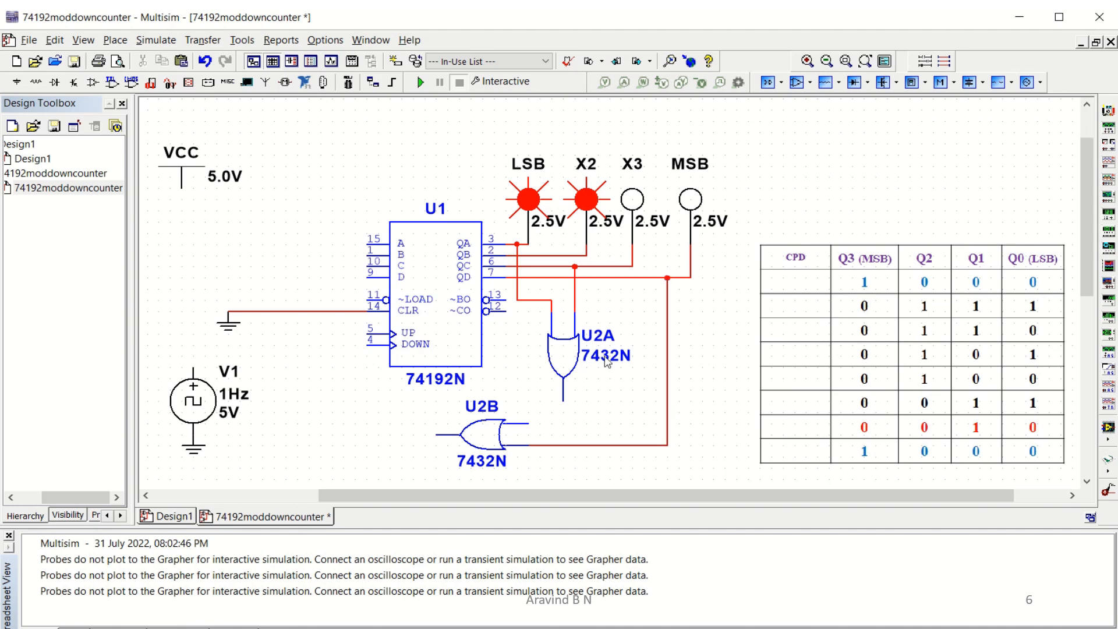
left_click(562, 400)
left_click(528, 425)
Connect gate U2B's output to the counter's ~LOAD input.
left_click(434, 434)
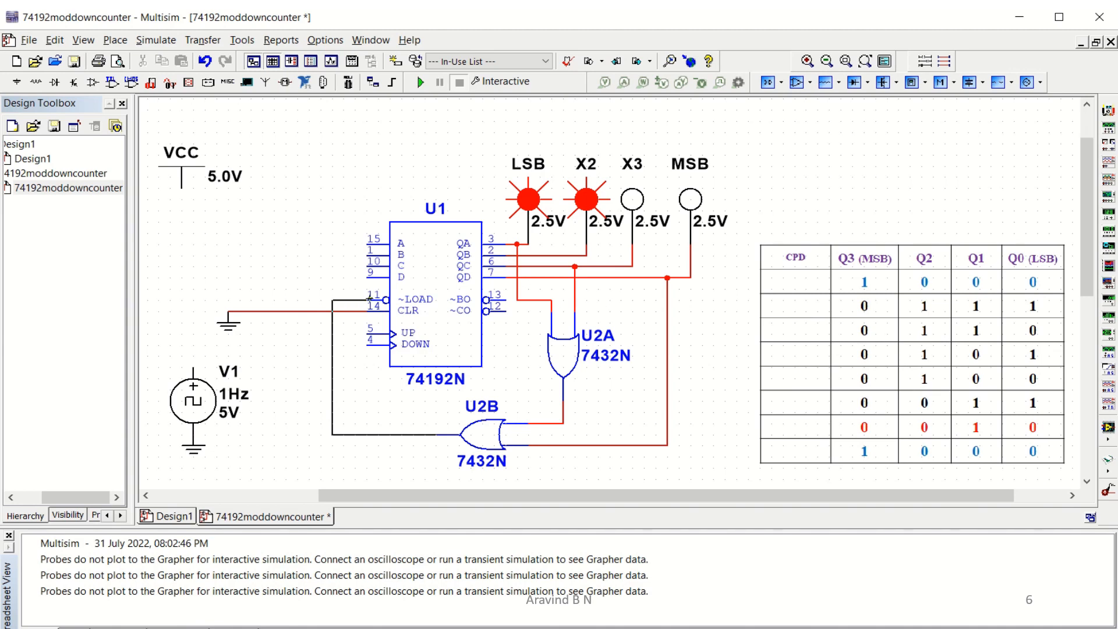
left_click(362, 299)
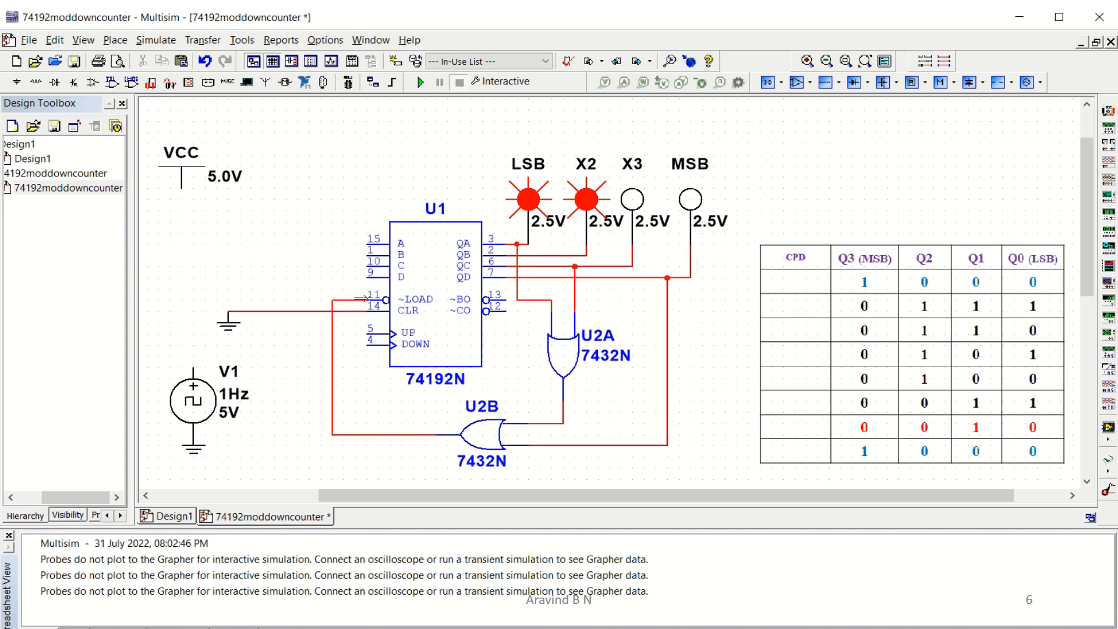
Wire the V1 clock source to the DOWN input and the UP input to VCC.
left_click(194, 369)
left_click(366, 345)
left_click(368, 335)
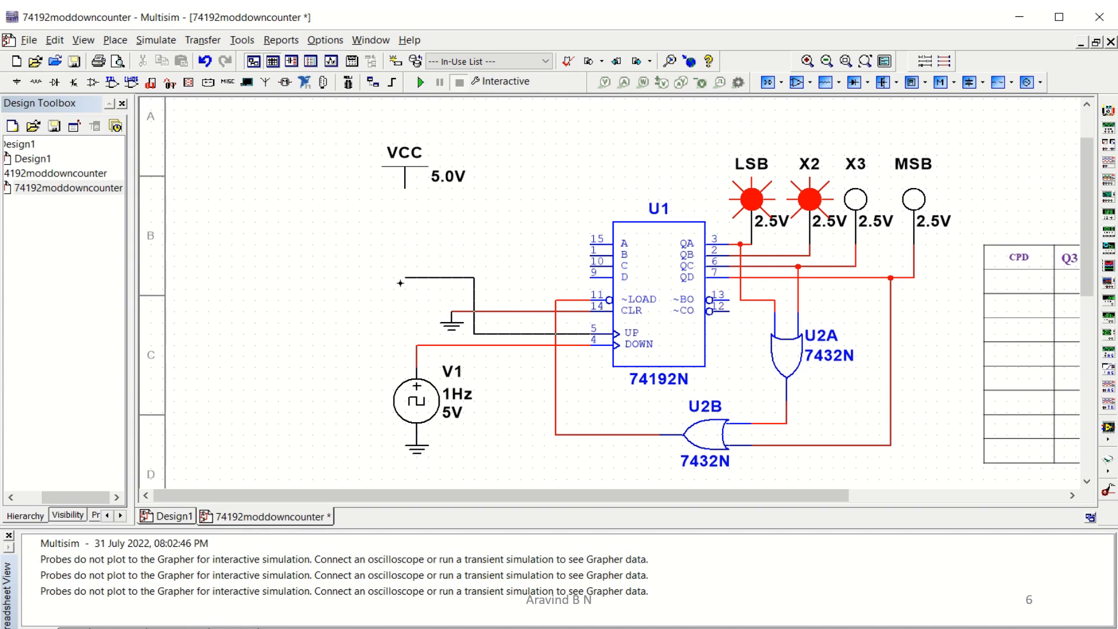
left_click(405, 186)
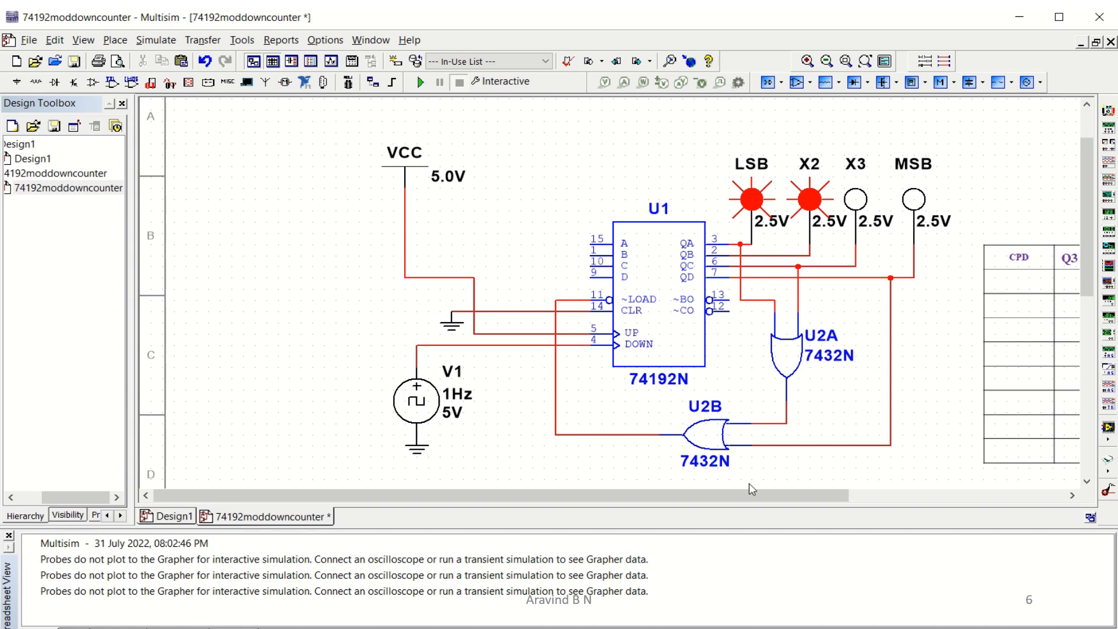
Tie the counter's D preset input to VCC and its A, B and C inputs to the ground line.
left_click_drag(750, 493, 905, 486)
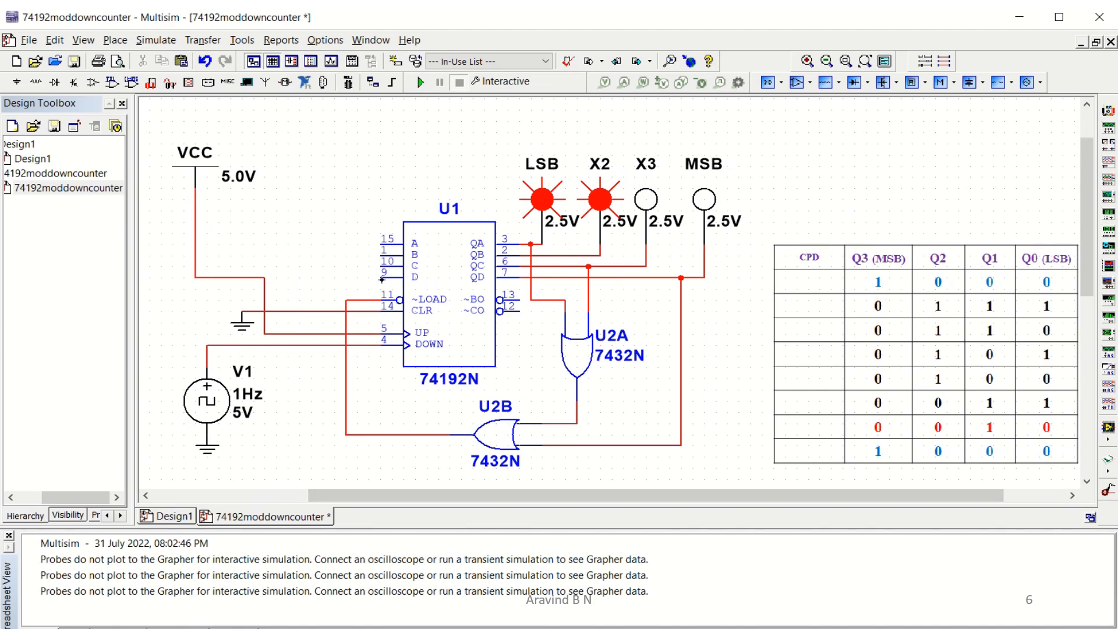
left_click(382, 278)
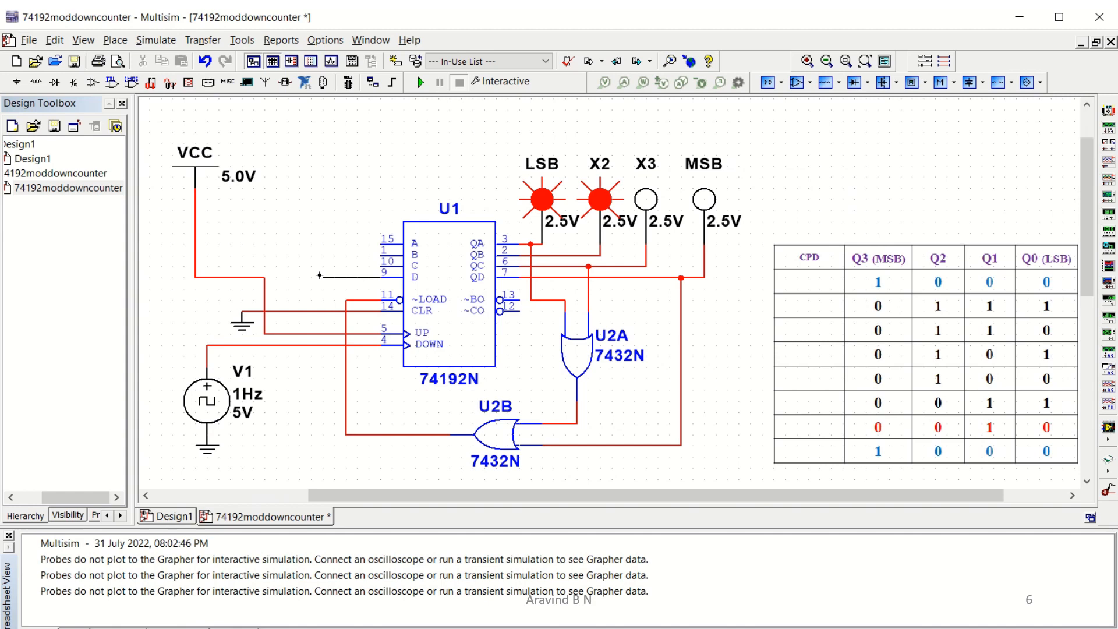
left_click(265, 278)
left_click(381, 265)
left_click(333, 310)
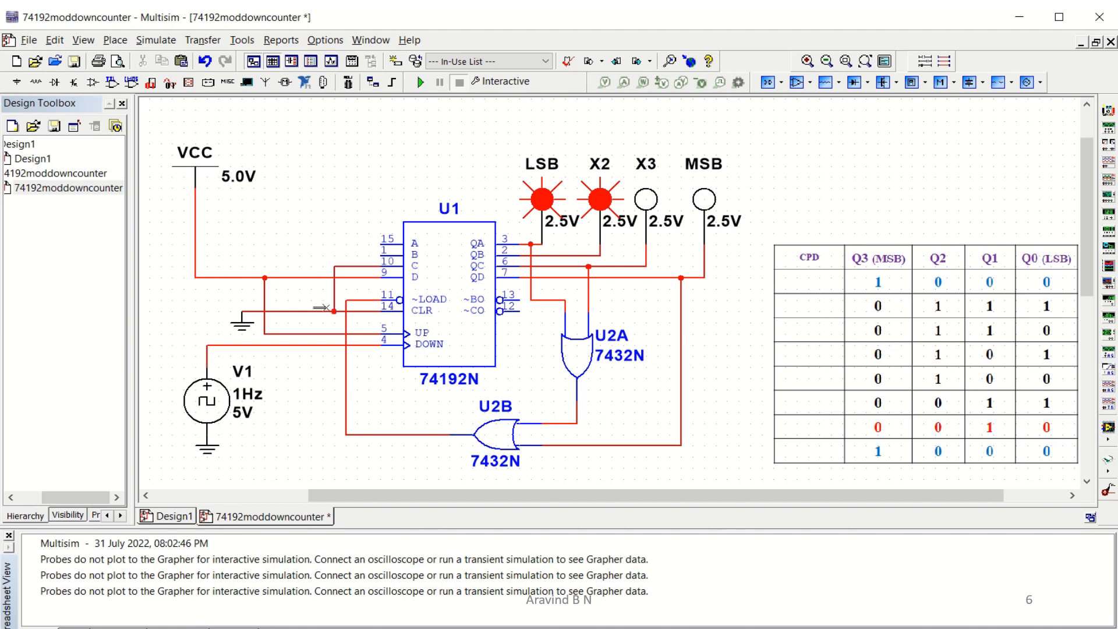
left_click(382, 254)
left_click(311, 312)
left_click(381, 244)
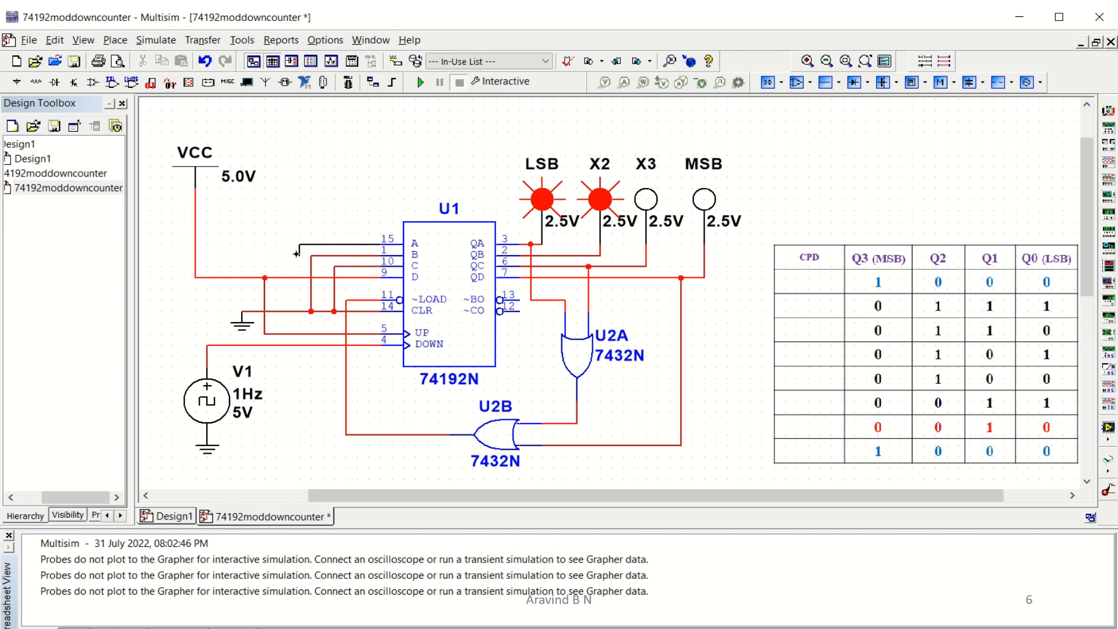
left_click(296, 311)
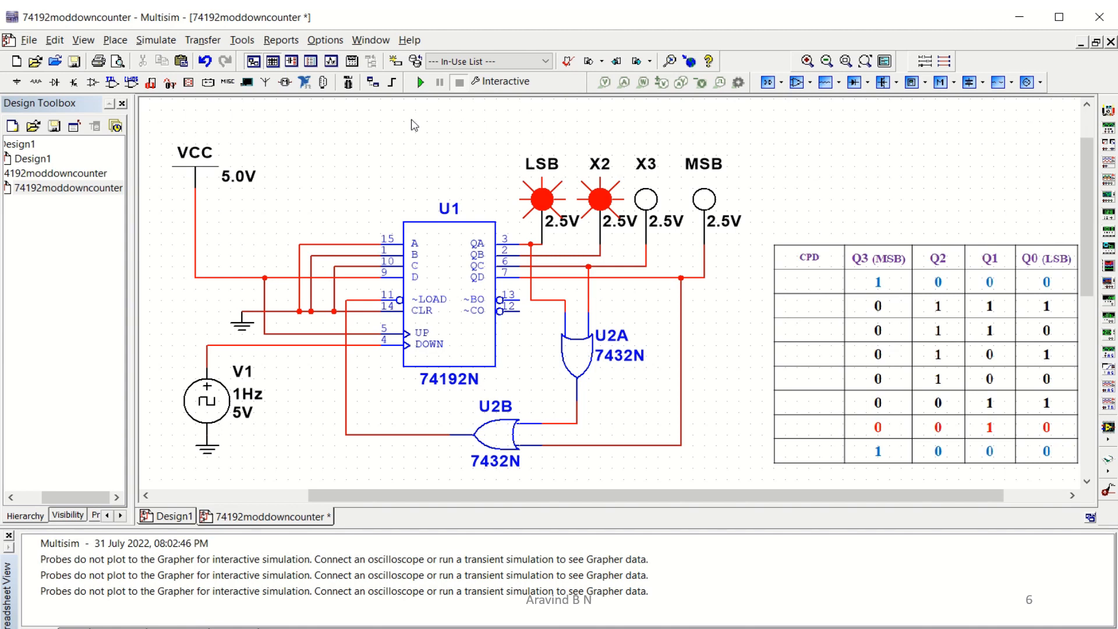
Run the interactive simulation to watch the counter outputs, then stop it.
left_click(421, 84)
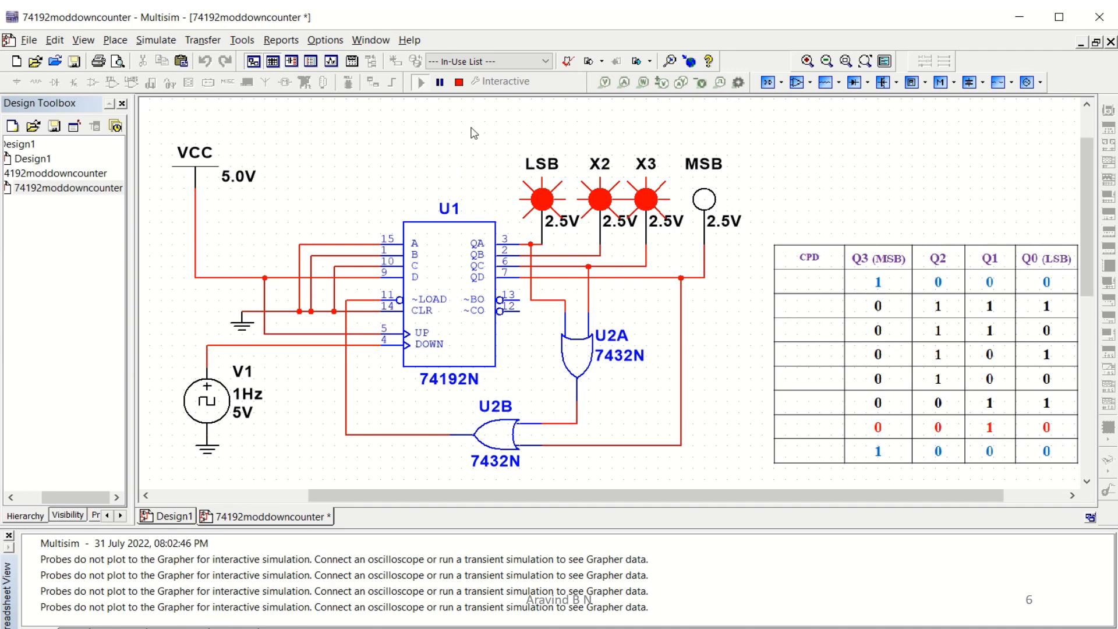
left_click(459, 84)
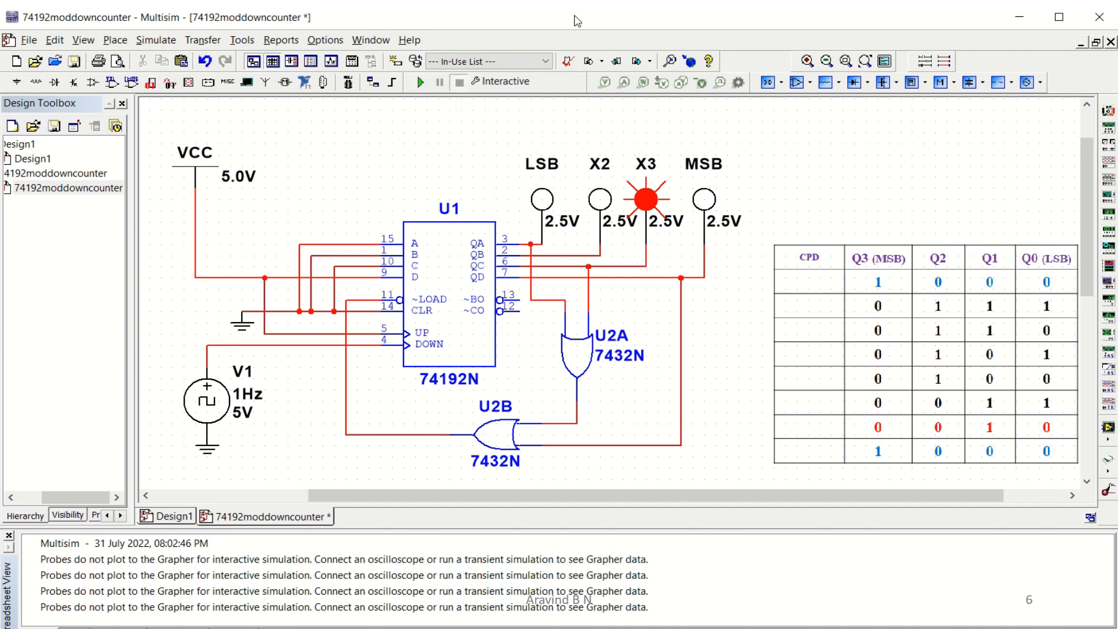
mouse_move(581, 8)
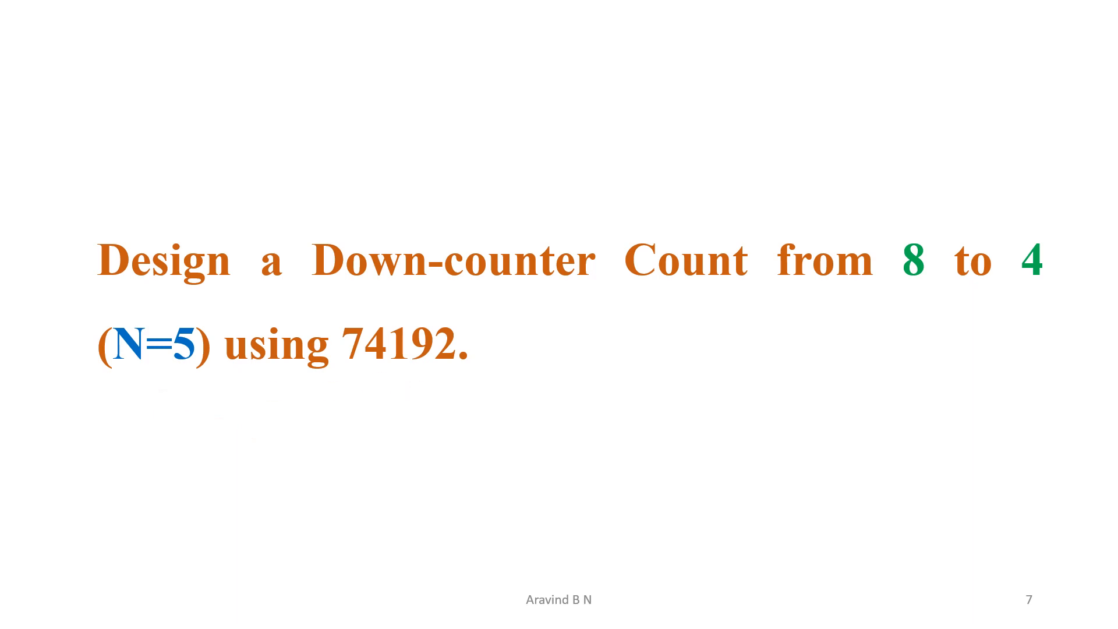
key("Right")
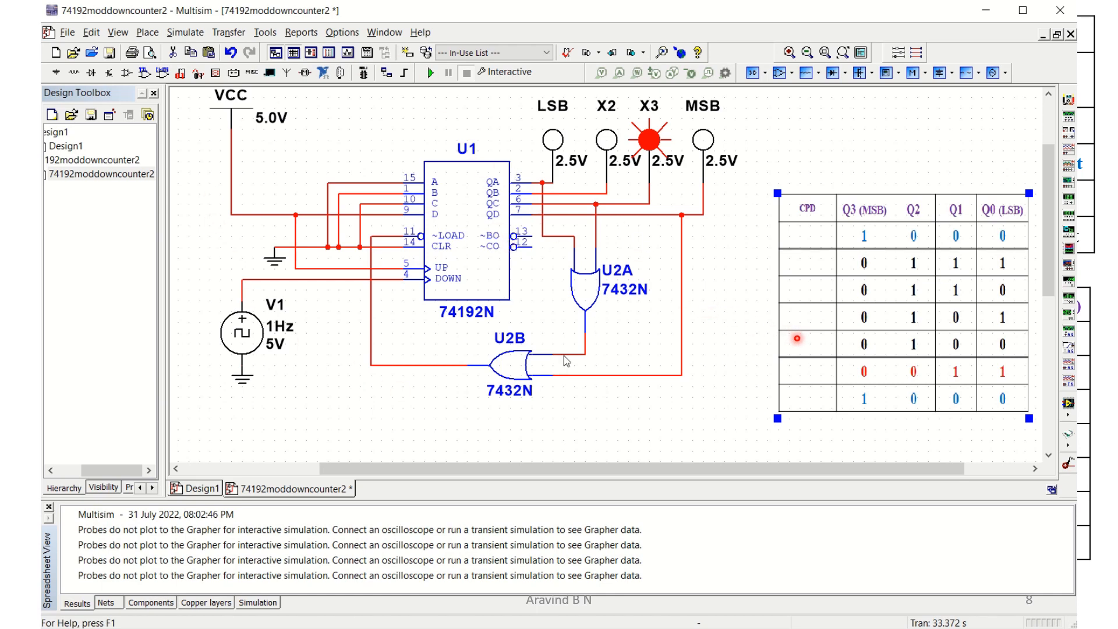
Delete gate U2B and the wires feeding gate U2A's inputs.
left_click(514, 374)
key("Delete")
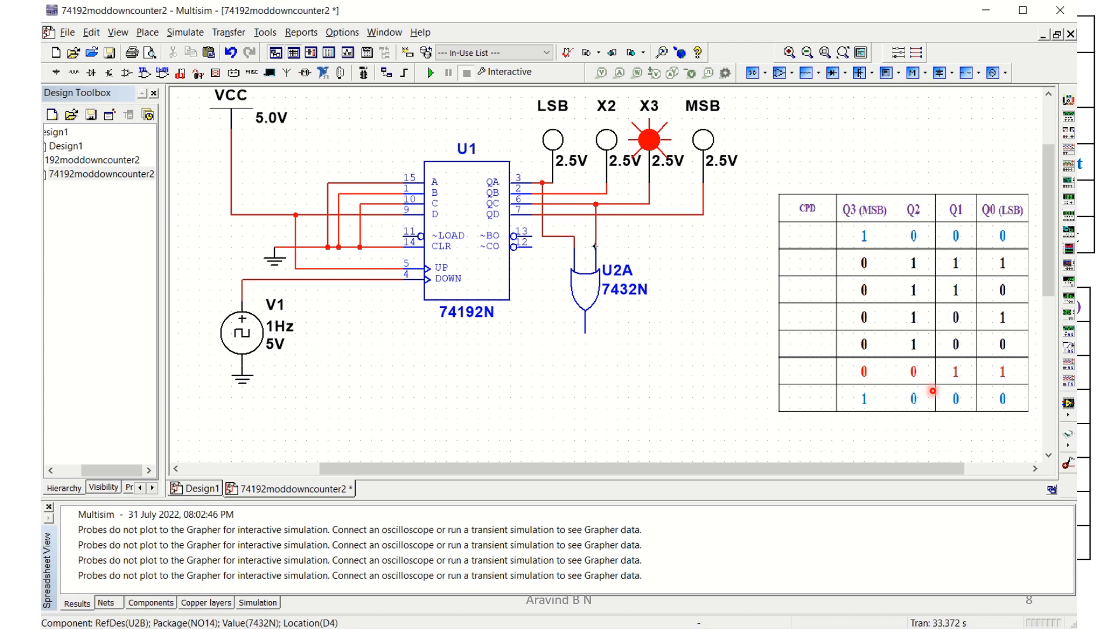
left_click(594, 236)
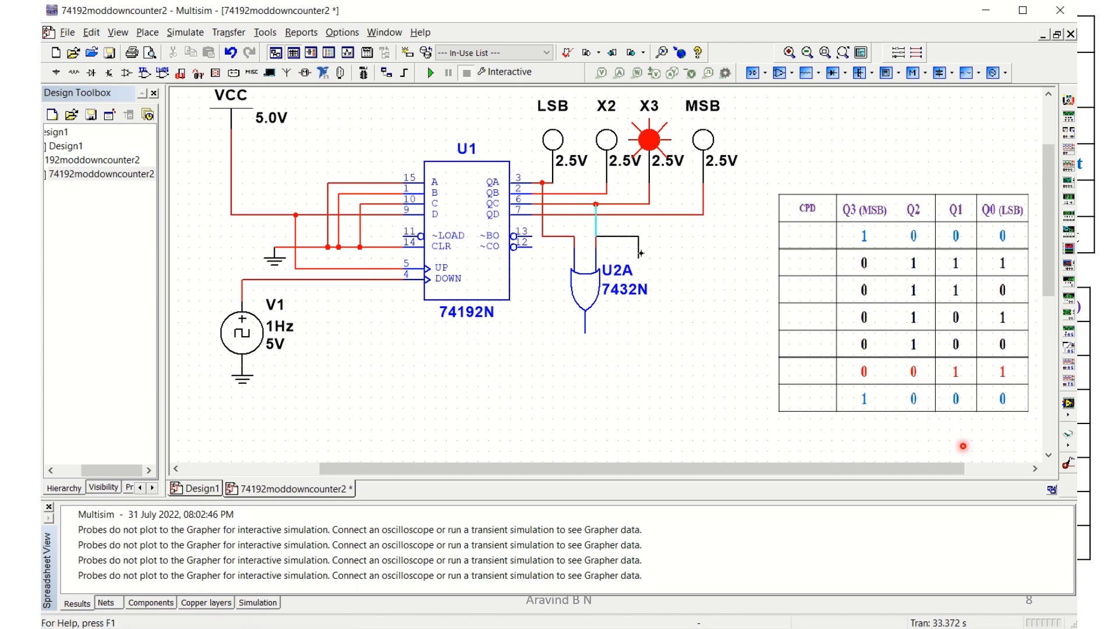
key("Escape")
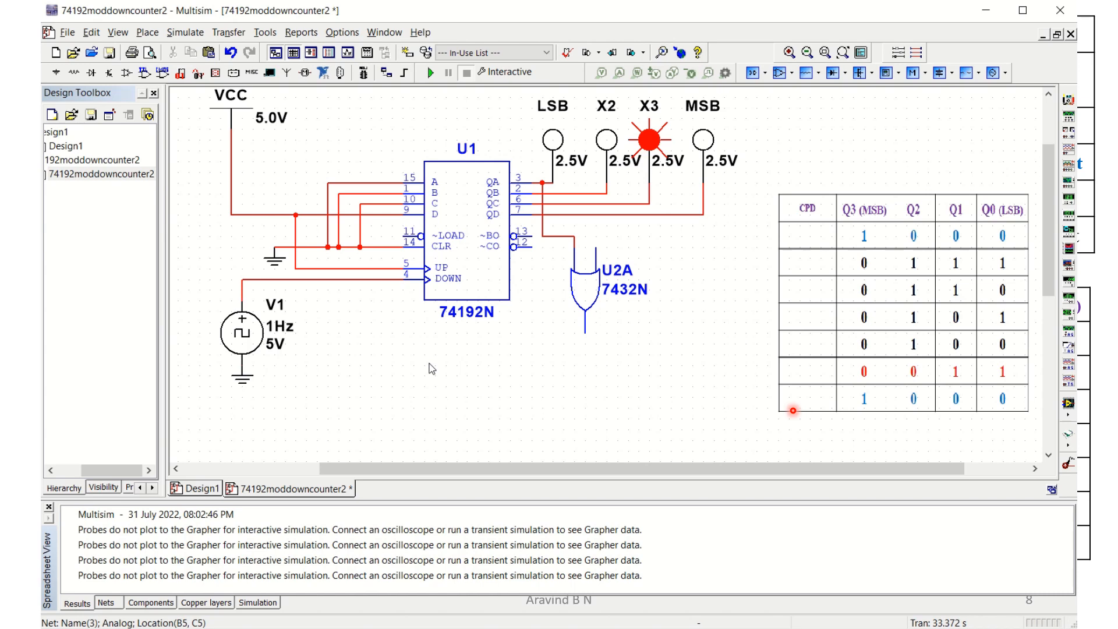
left_click(551, 237)
key("Delete")
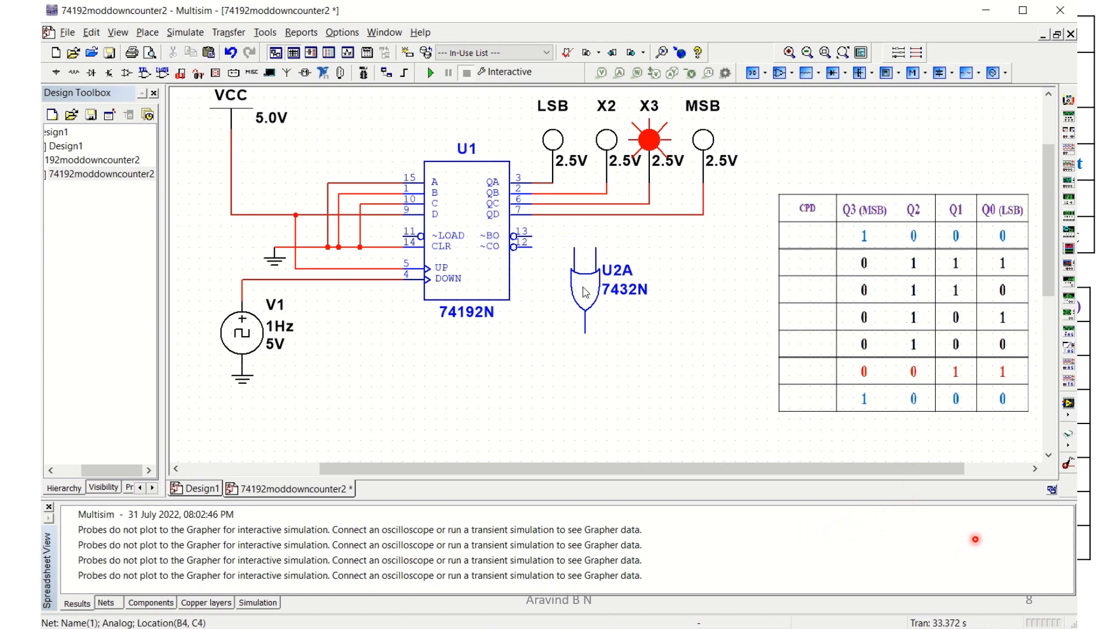
Move gate U2A further right, away from the counter.
left_click_drag(586, 293, 650, 293)
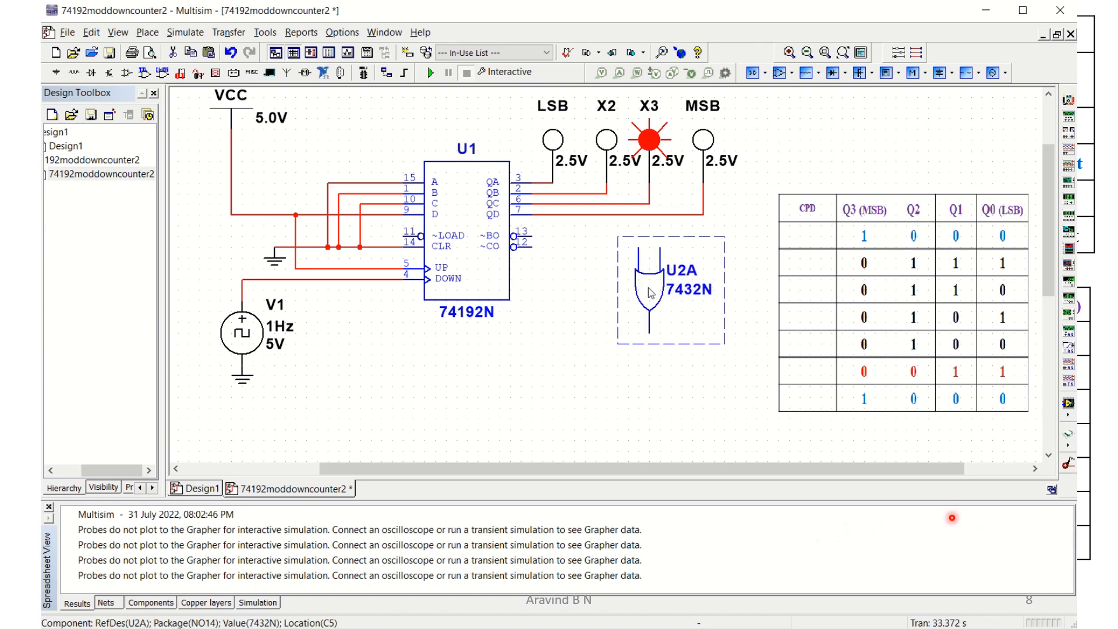
Wire gate U2A's inputs to the counter's QC and QD output lines and its output to the ~LOAD input.
left_click(672, 368)
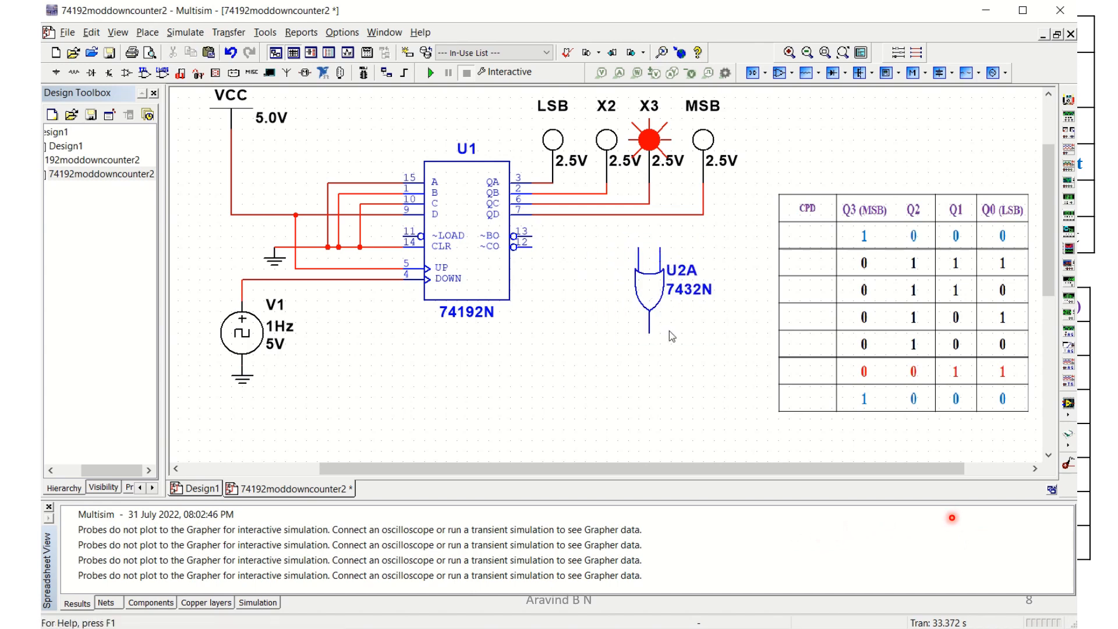
left_click(660, 248)
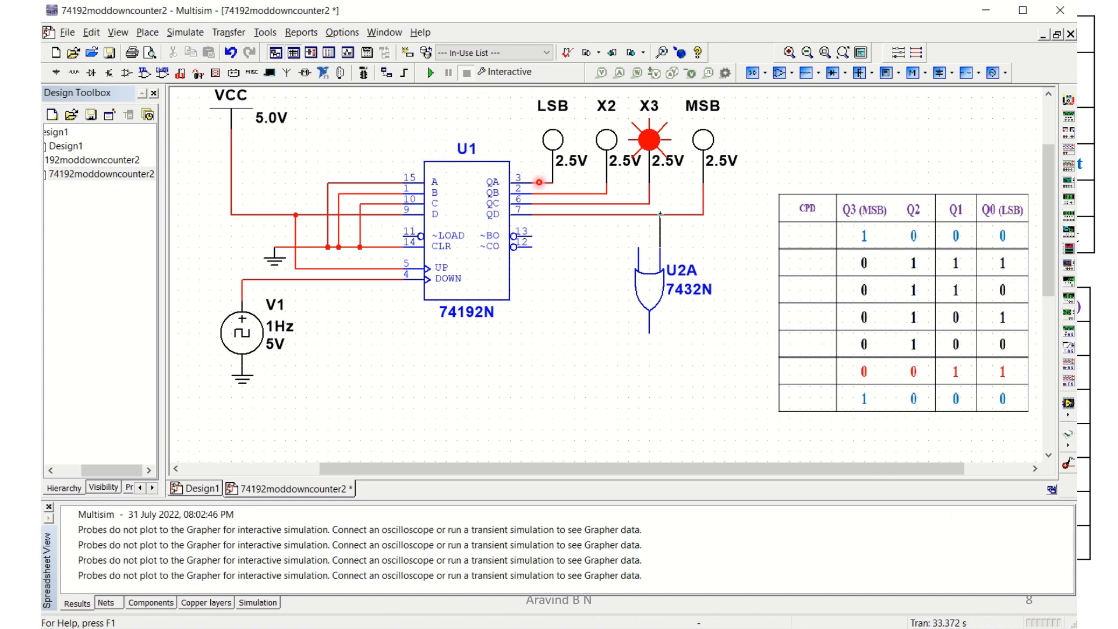
left_click(659, 215)
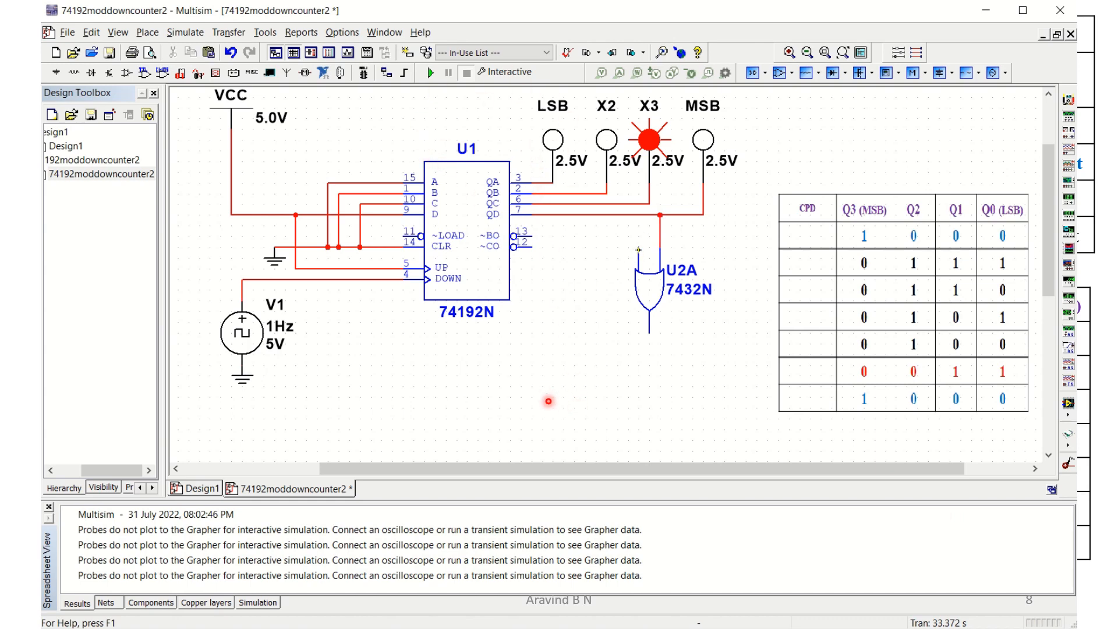
left_click(639, 204)
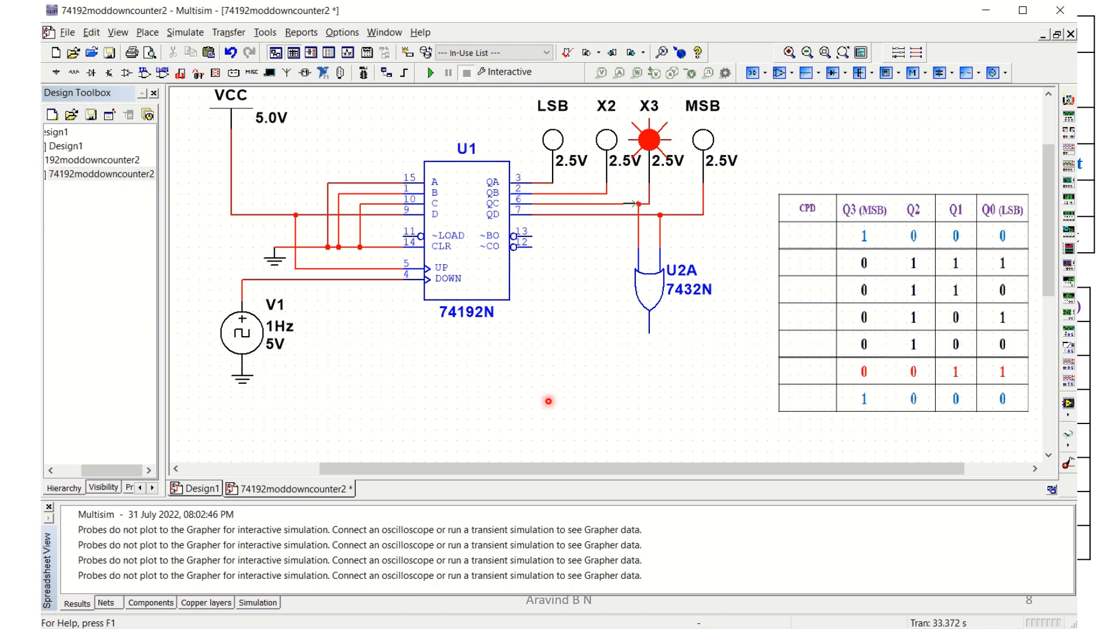
left_click(648, 333)
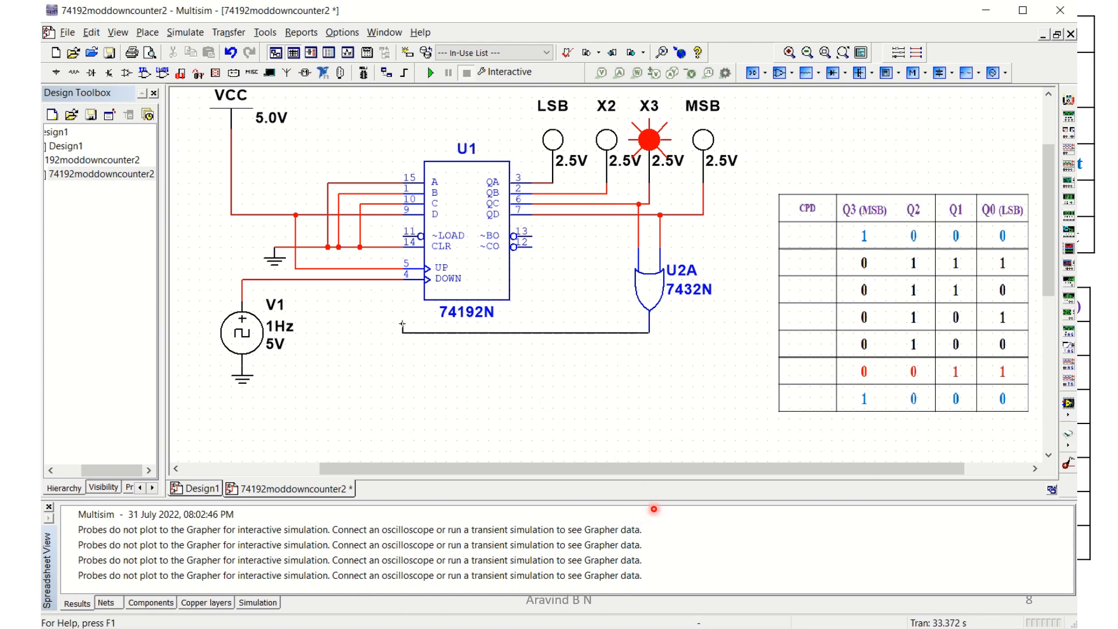
left_click(409, 236)
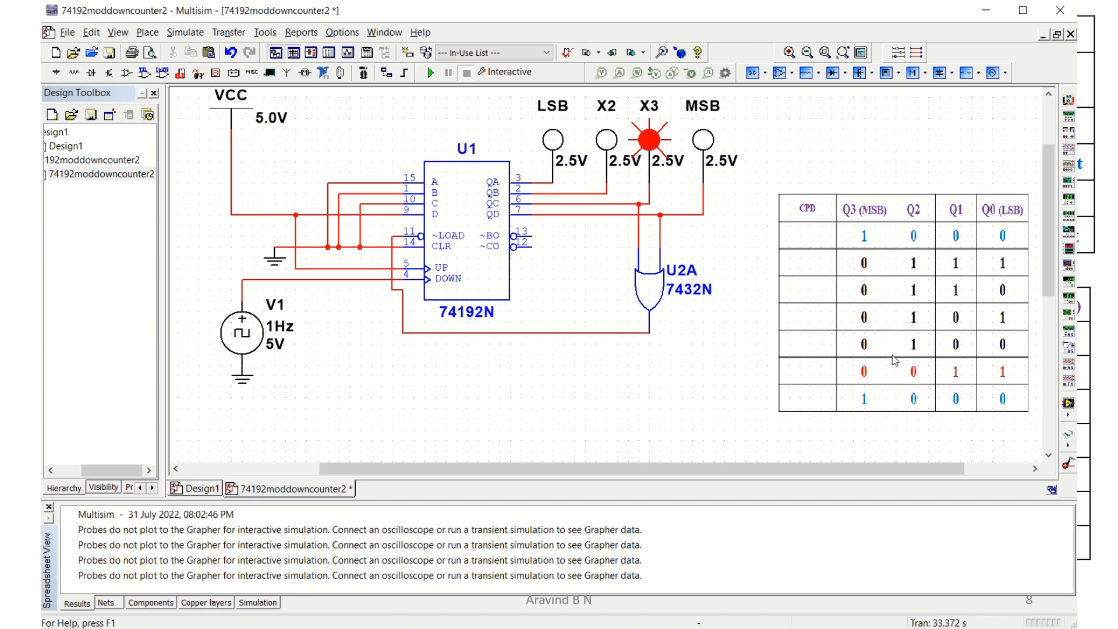
Run the interactive simulation to check the modified counter's outputs, then stop it.
left_click(433, 77)
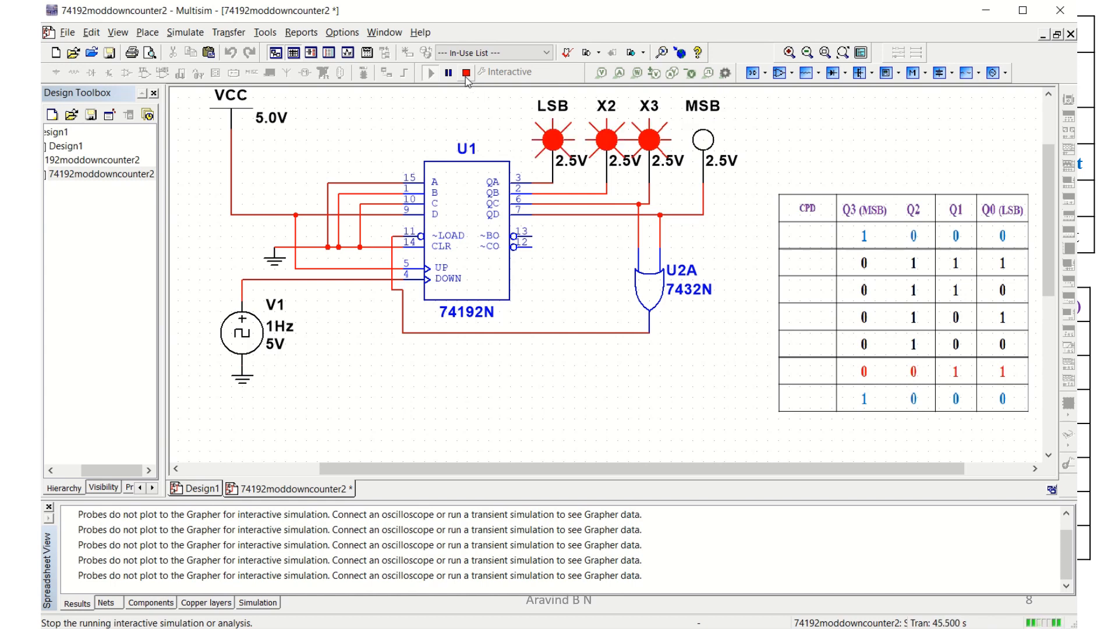
left_click(466, 77)
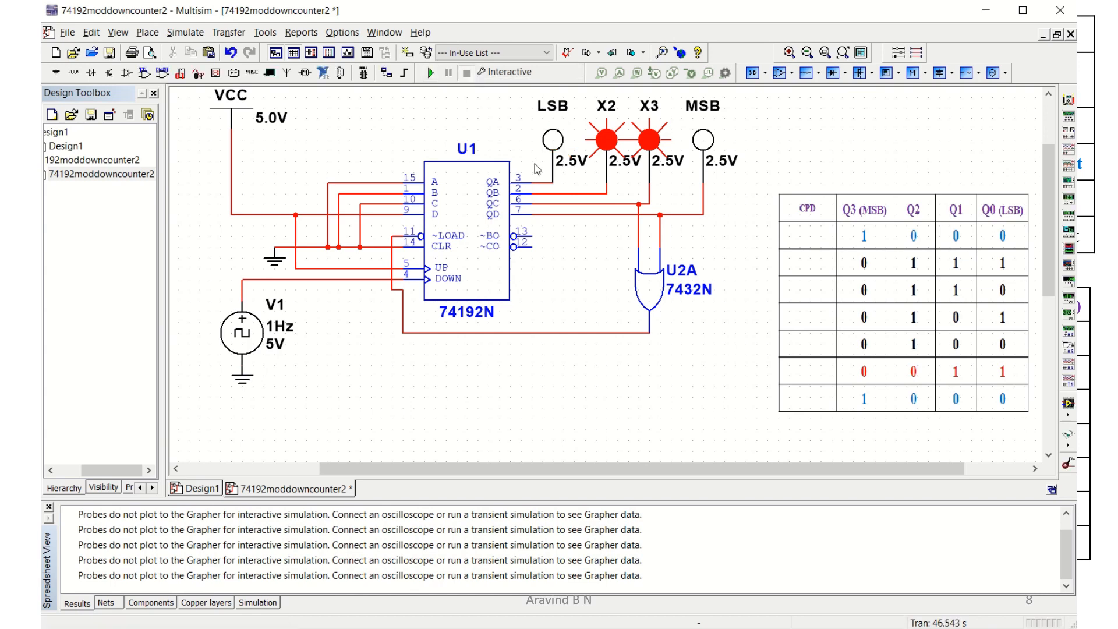